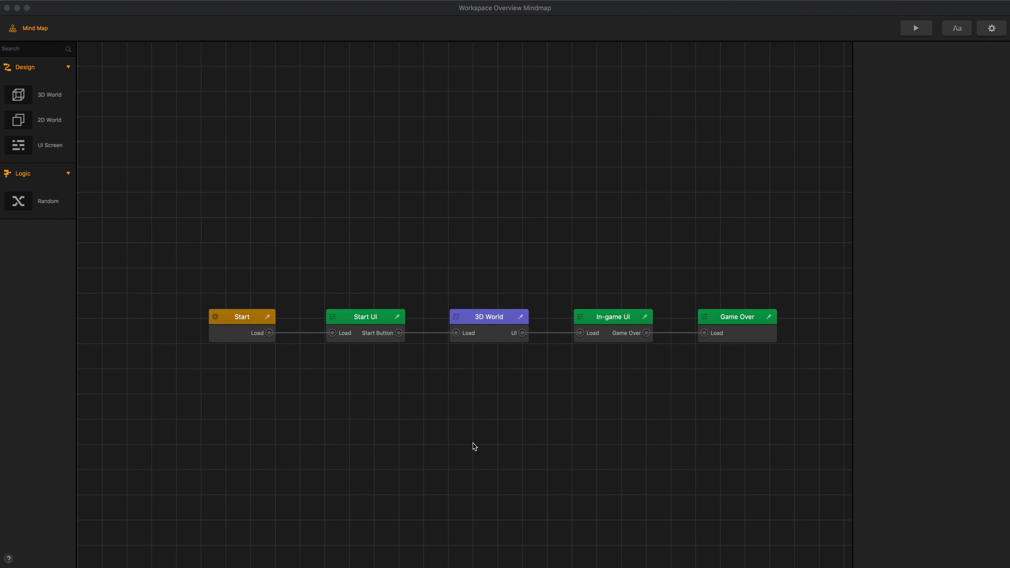
Step: Pan and zoom the mind map to bring the 3D World node into view
left_click(464, 188)
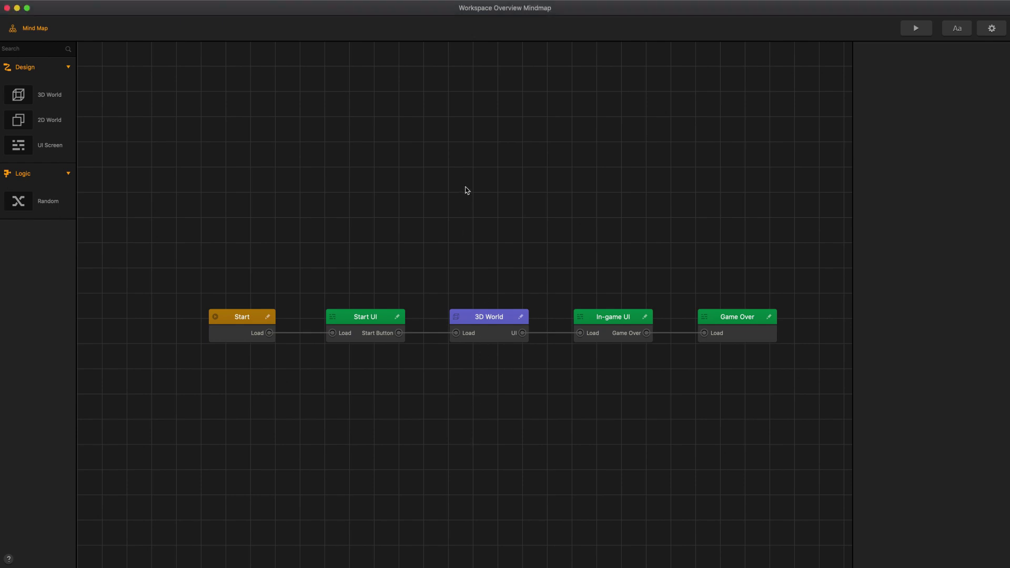
key("space")
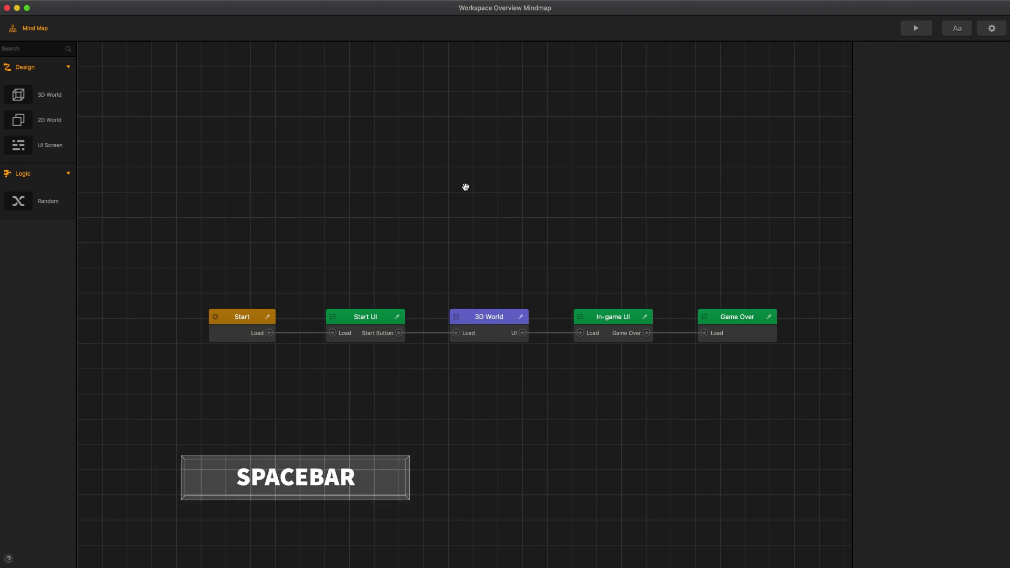
mouse_move(465, 187)
left_mouse_down()
mouse_move(400, 111)
mouse_move(286, 95)
mouse_move(245, 118)
mouse_move(435, 111)
mouse_move(575, 140)
mouse_move(578, 252)
mouse_move(462, 248)
mouse_move(466, 190)
left_mouse_up()
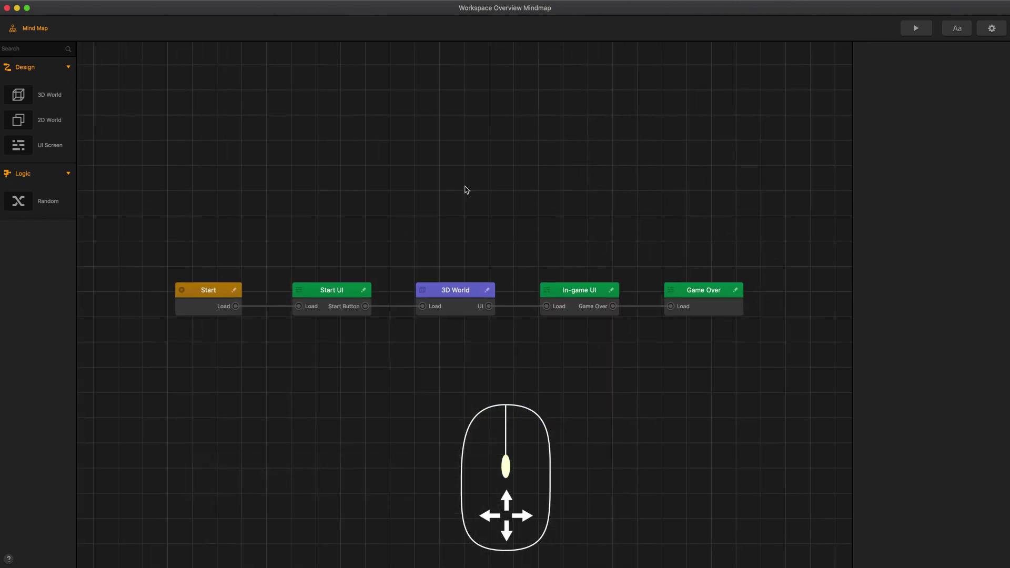
middle_click_drag(466, 190, 432, 273)
middle_click_drag(280, 254, 420, 219)
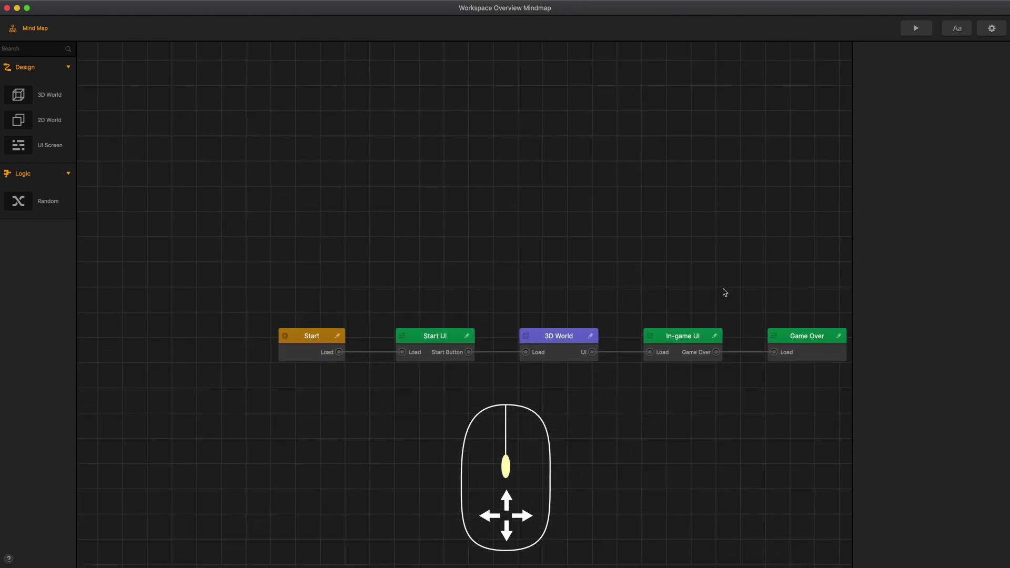
middle_click_drag(725, 293, 464, 214)
scroll(464, 214, "up", 2)
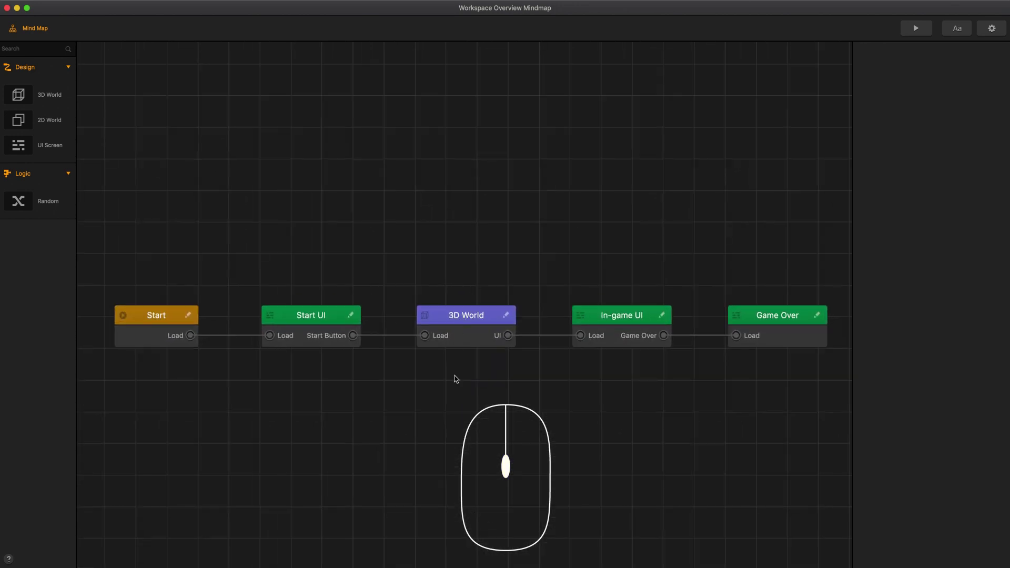
scroll(456, 379, "up", 4)
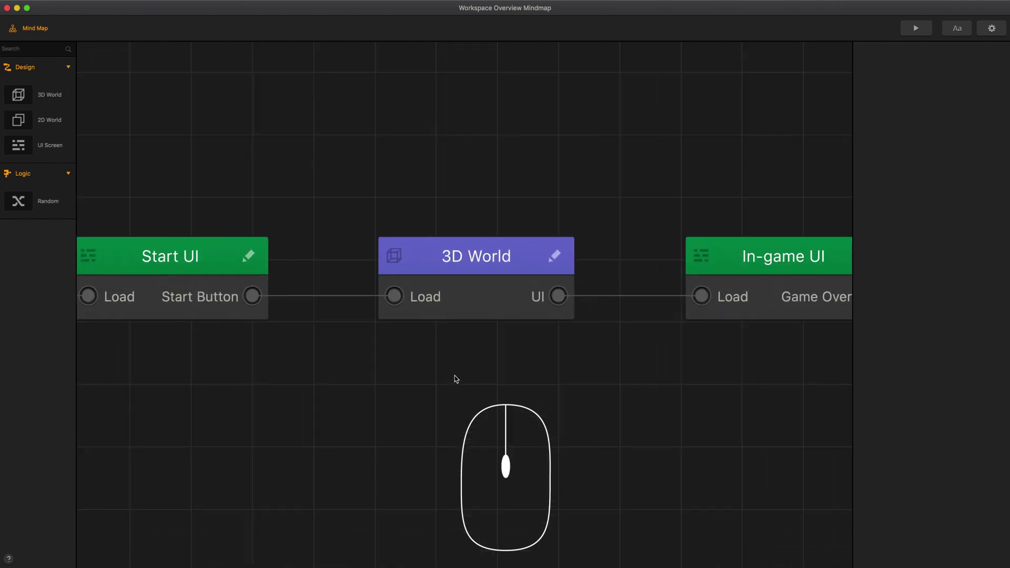
scroll(455, 379, "down", 5)
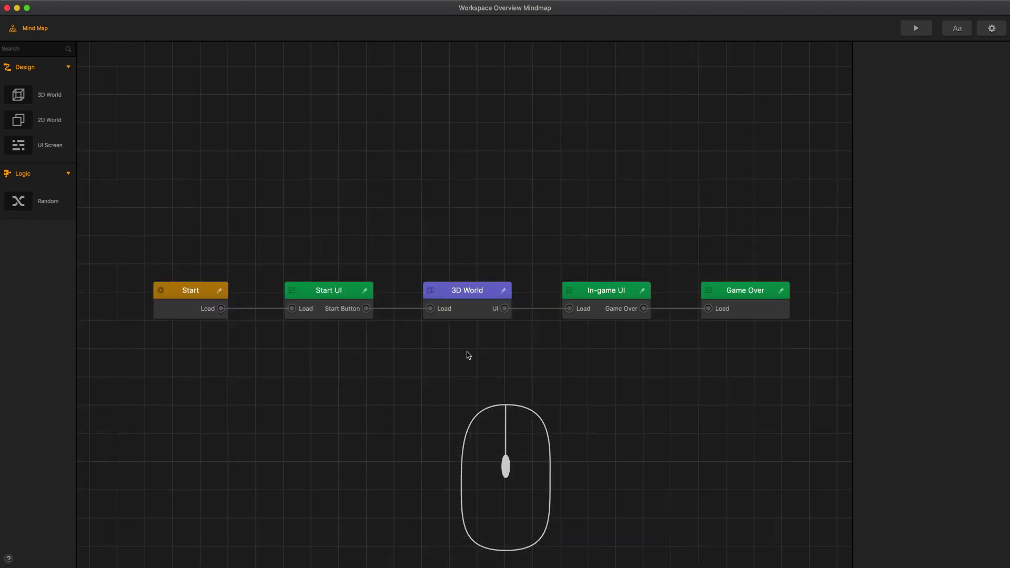
key("ctrl+minus")
key("ctrl+minus")
key("ctrl+plus")
key("ctrl+plus")
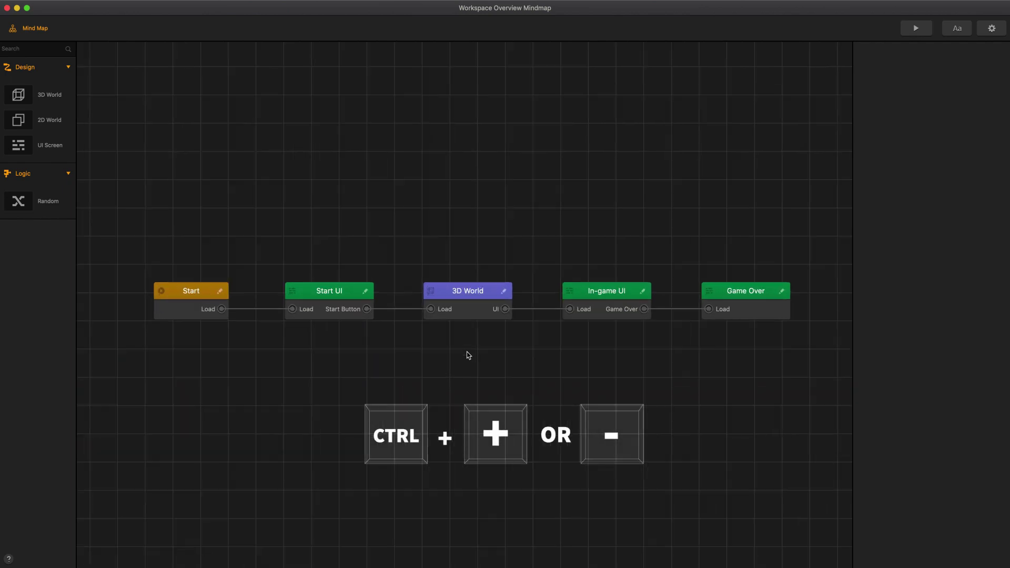
key("ctrl+plus")
key("ctrl+minus")
key("ctrl+minus")
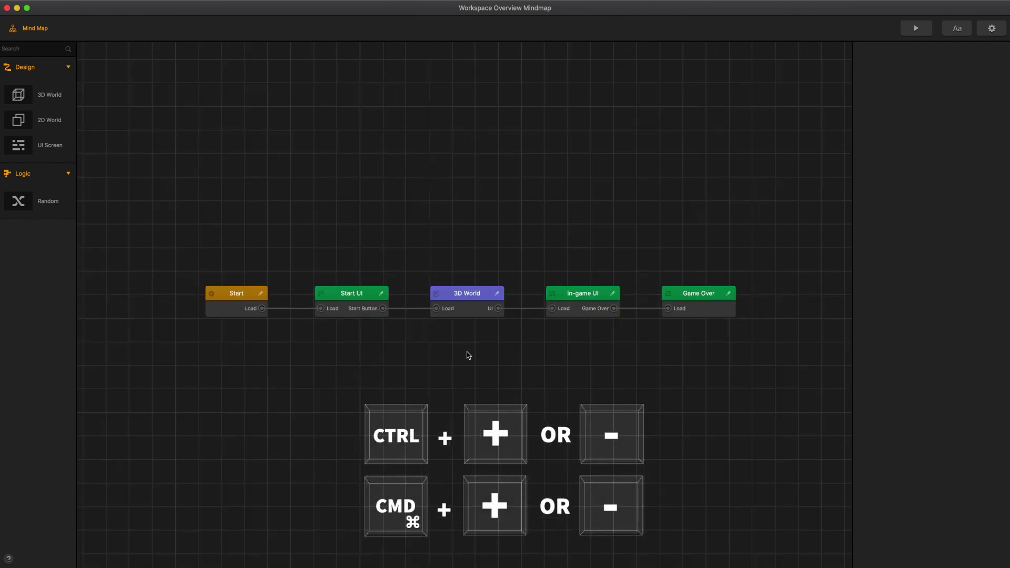
key("ctrl+minus")
key("ctrl+plus")
key("ctrl+plus")
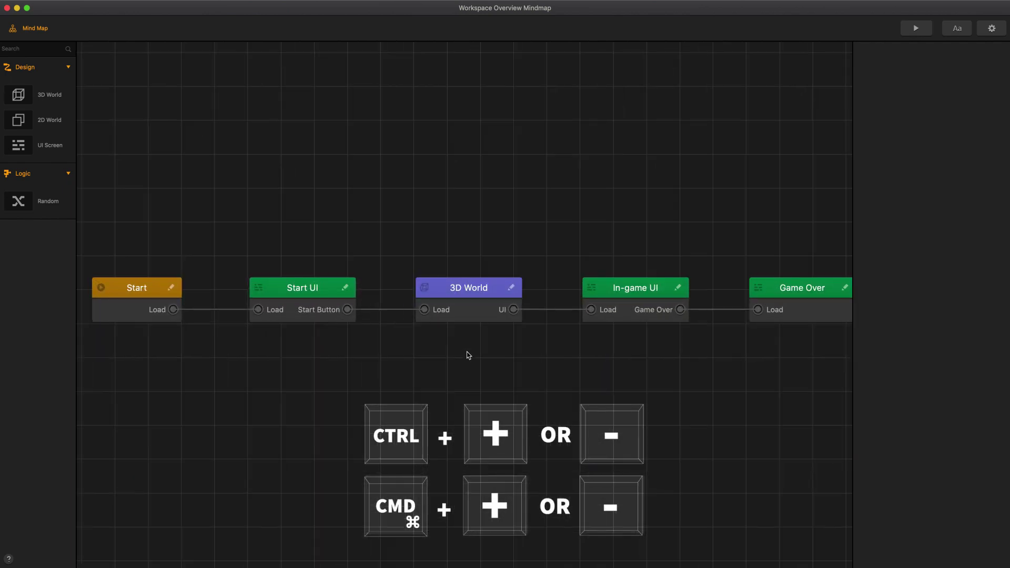
key("ctrl+minus")
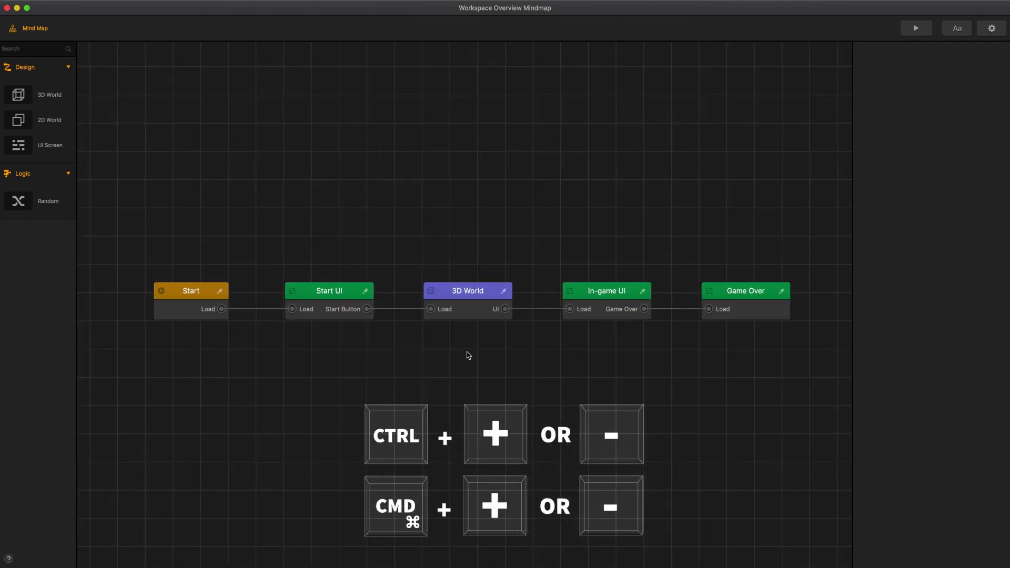
Step: Replace the 3D World node's name with 'Level 1' in its properties
left_click(468, 310)
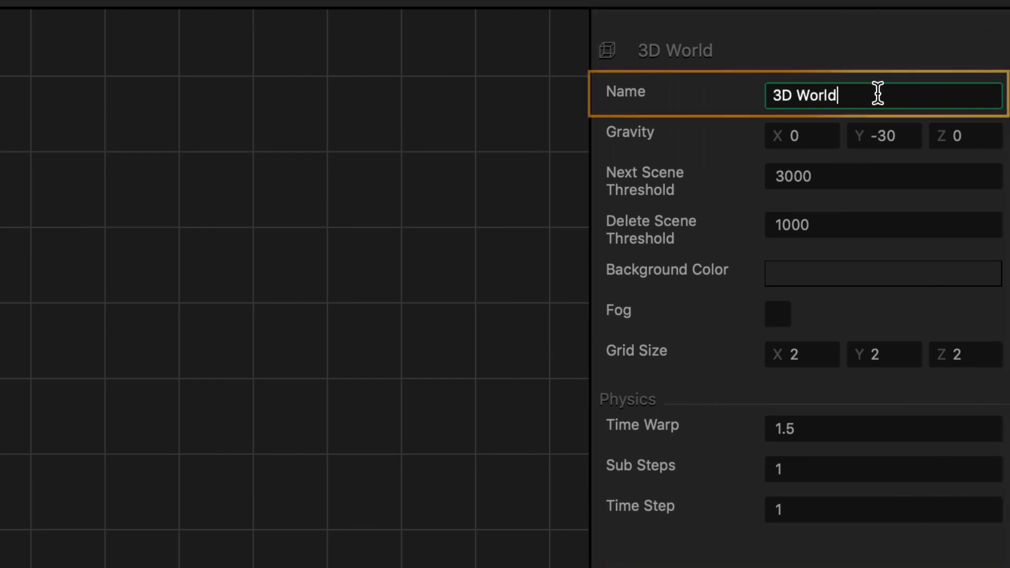
key("super+a")
key("BackSpace")
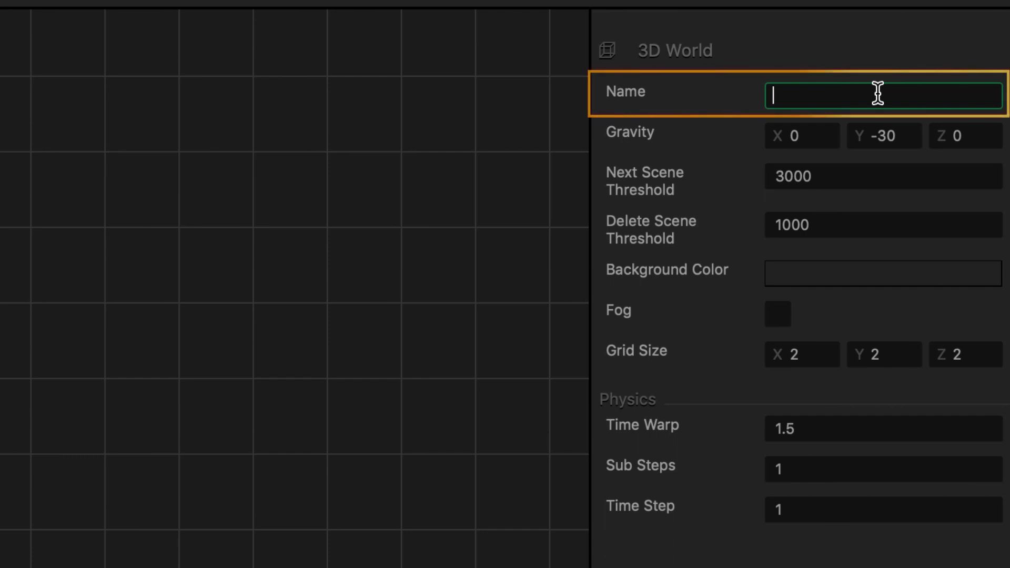
type("Level 1")
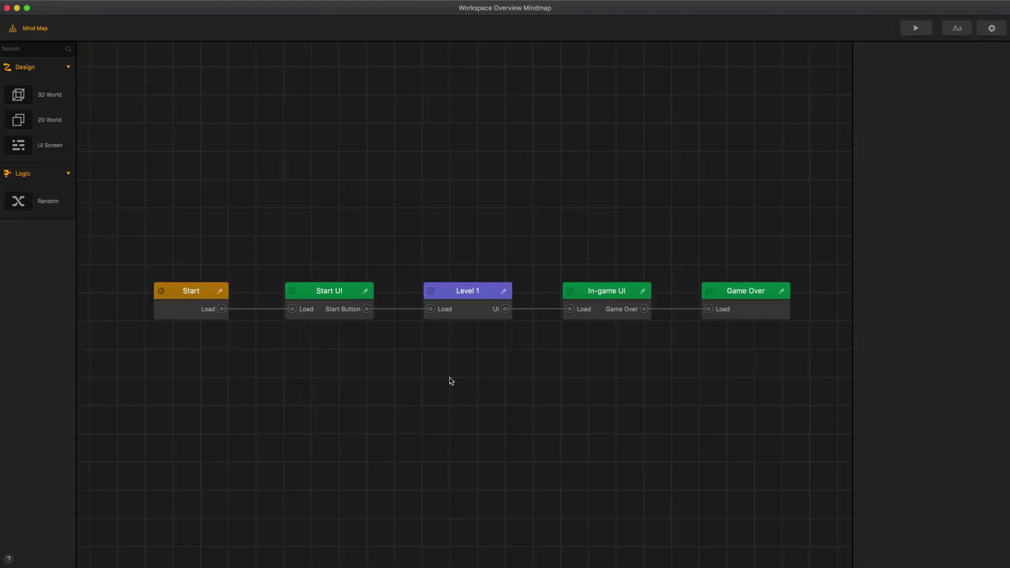
Step: Rearrange the Level 1, In-game UI and Game Over nodes on the canvas
left_click_drag(489, 295, 523, 342)
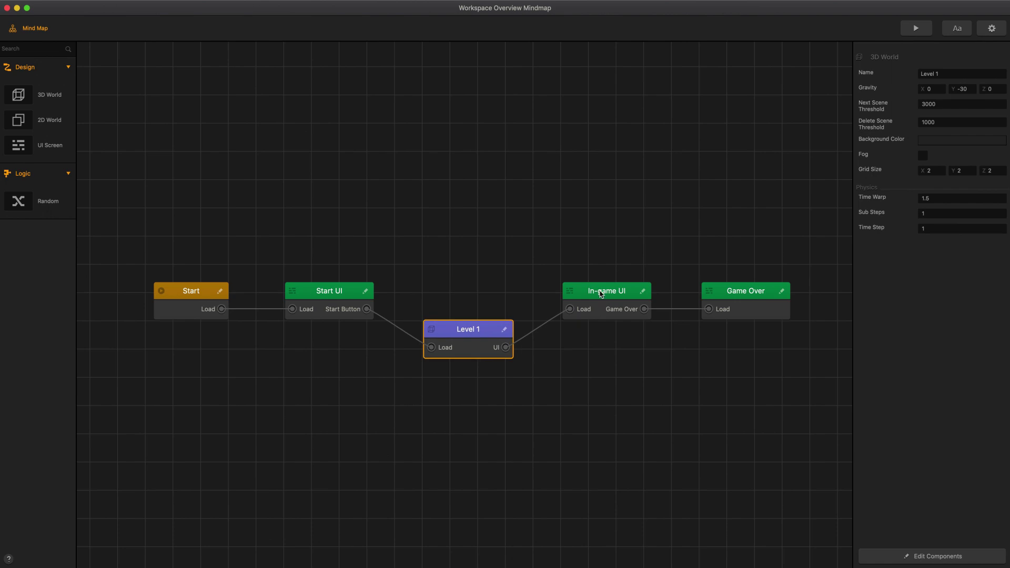
left_click_drag(600, 293, 626, 358)
left_click_drag(747, 301, 767, 320)
left_click_drag(630, 356, 625, 291)
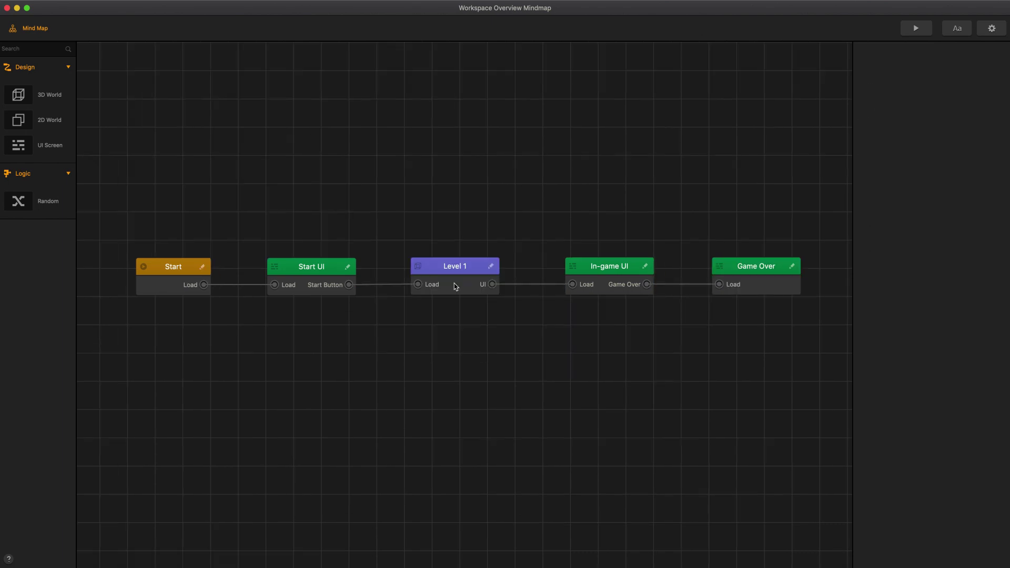
Step: Duplicate Level 1 in four directions with W, A, D, S, then undo the copies
left_click(456, 287)
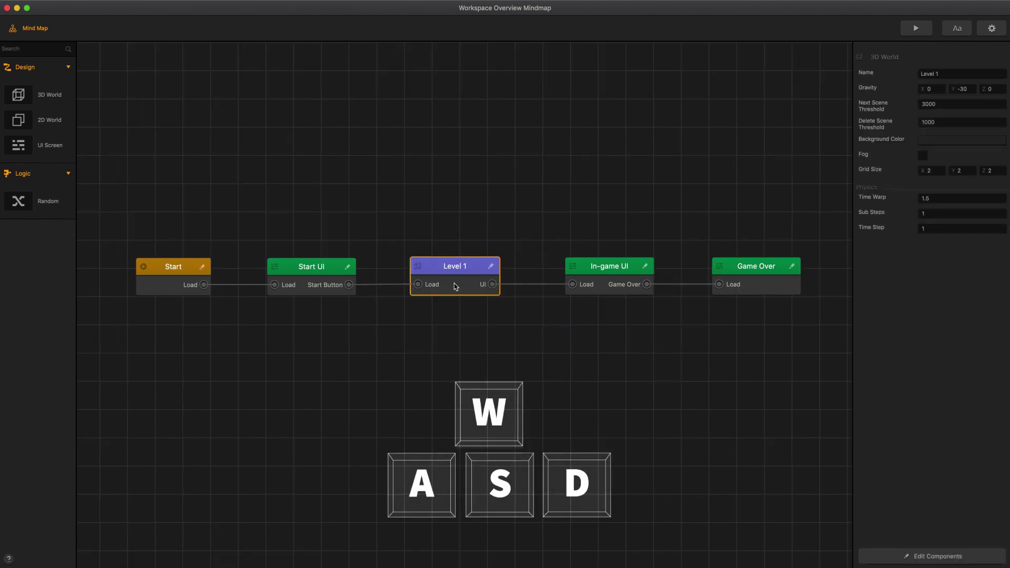
key("w")
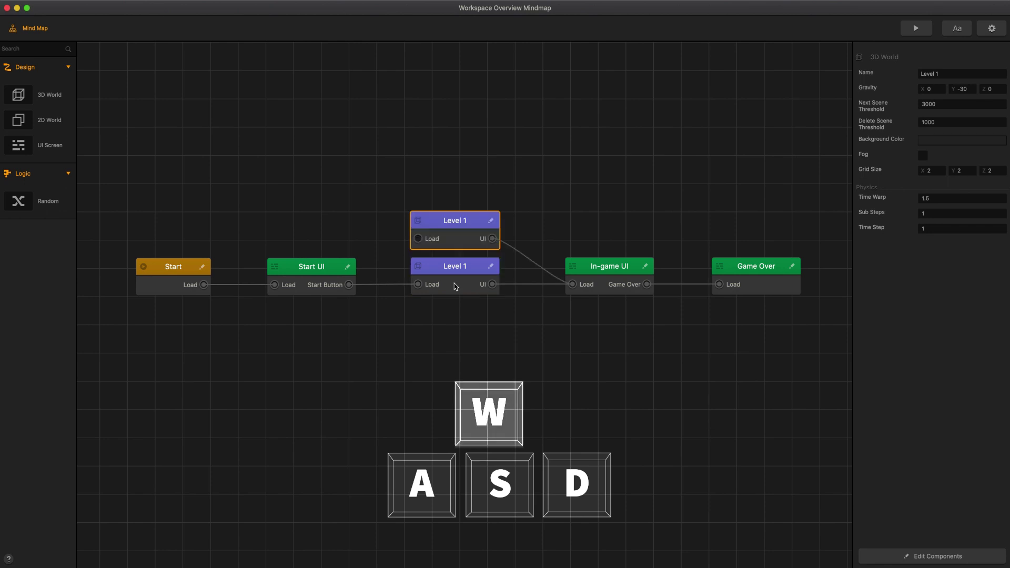
key("a")
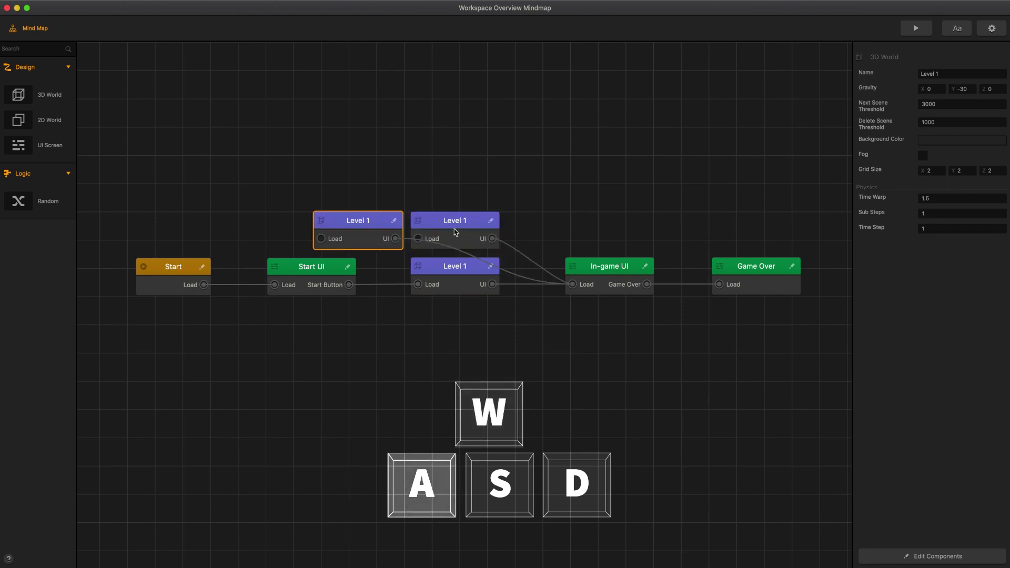
key("d")
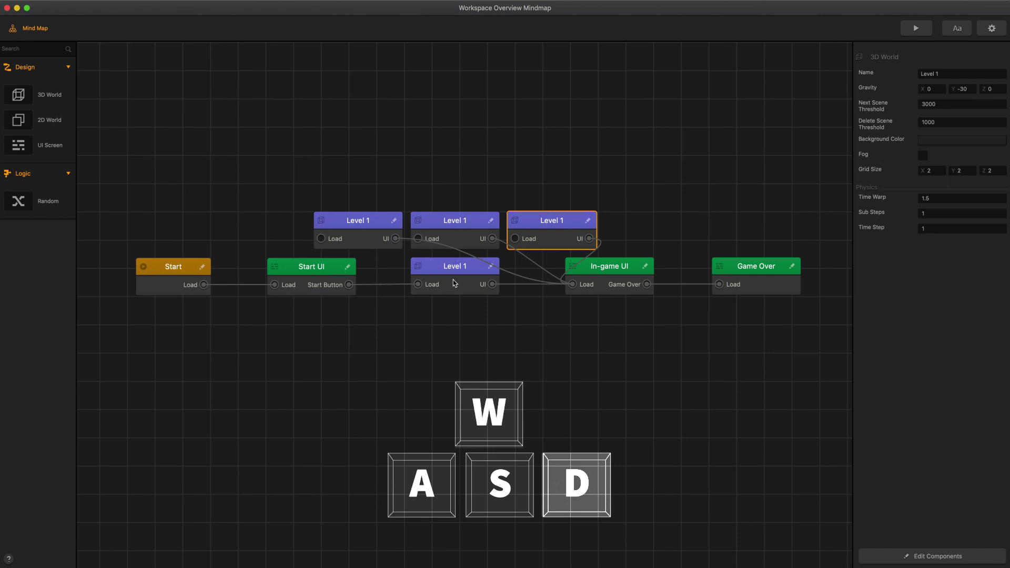
key("s")
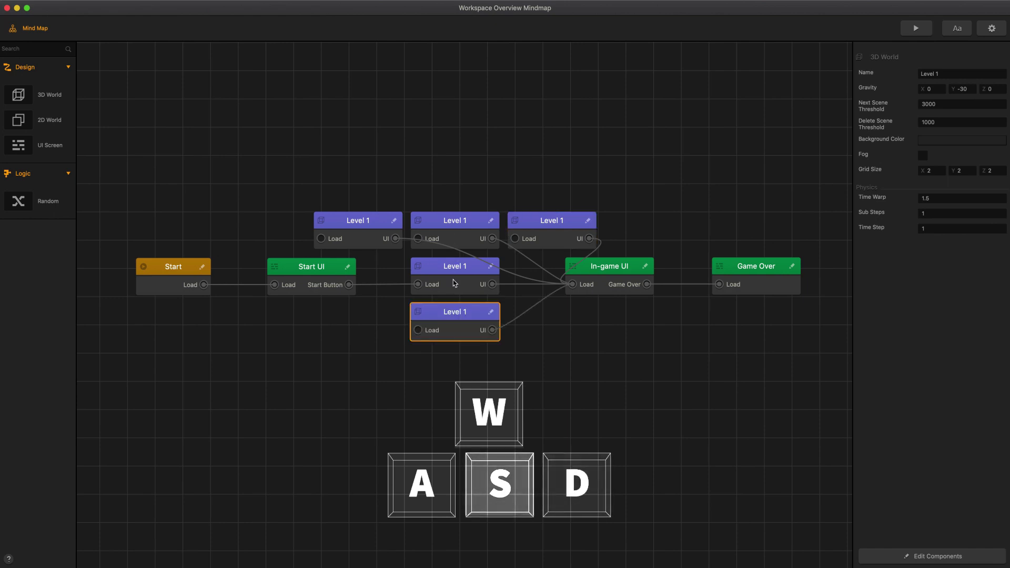
left_click(451, 386)
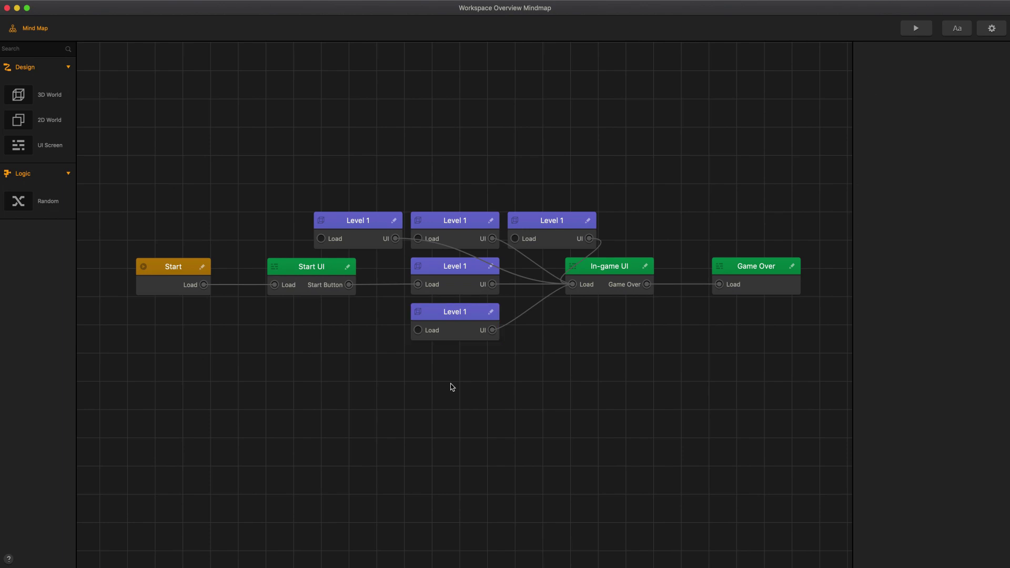
key("ctrl+z")
key("ctrl+z")
key("ctrl+z")
key("ctrl+z")
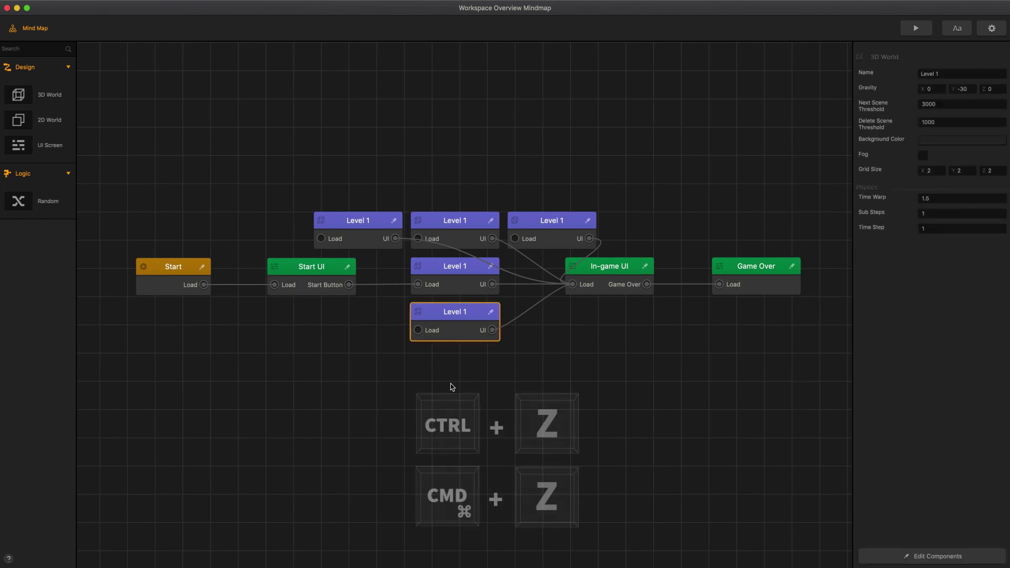
key("ctrl+z")
key("ctrl+z")
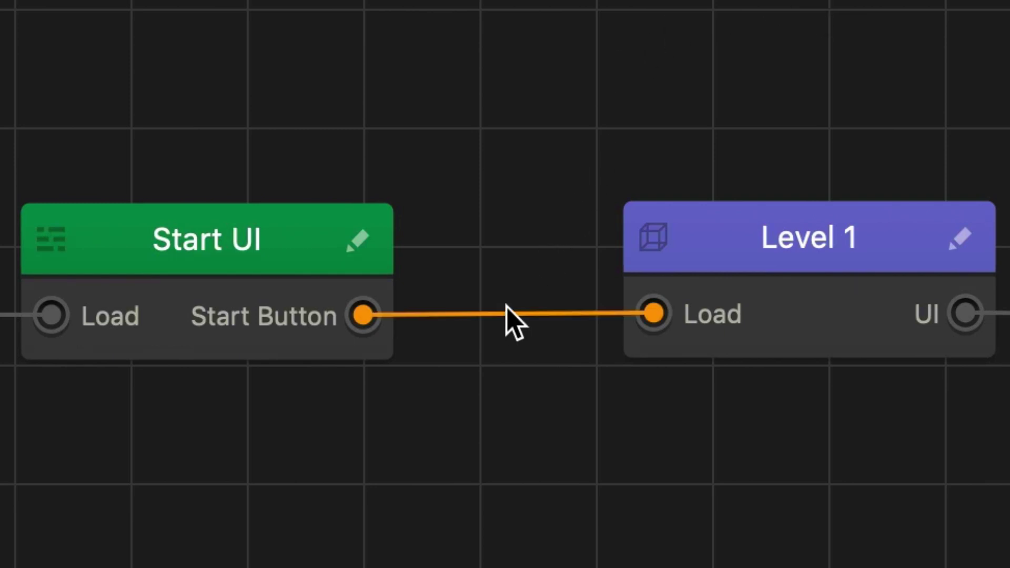
Step: Delete the old Level 1 link and wire Start UI's Start Button to Level 1's Load
left_click_drag(507, 306, 481, 203)
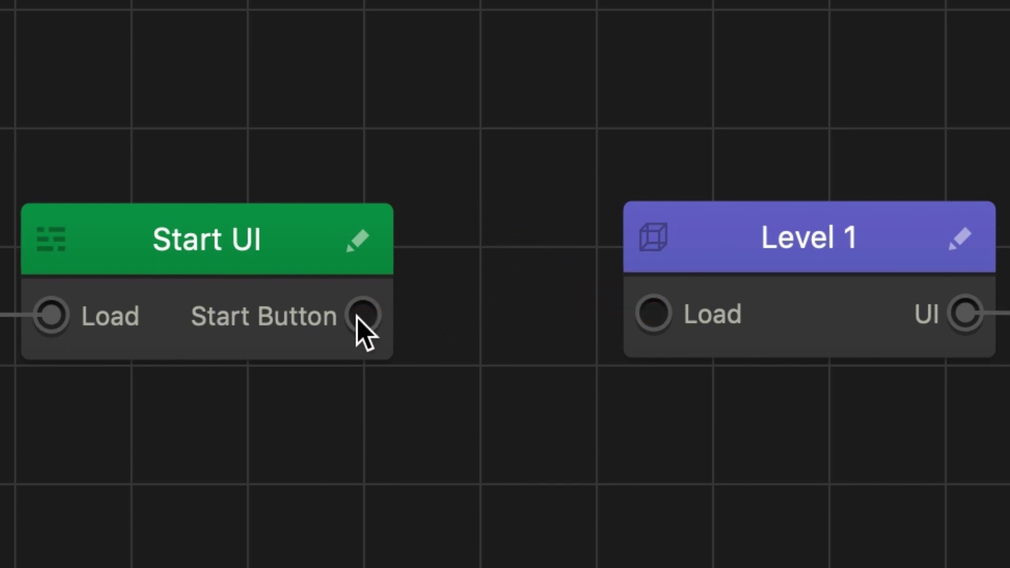
left_click_drag(357, 316, 651, 310)
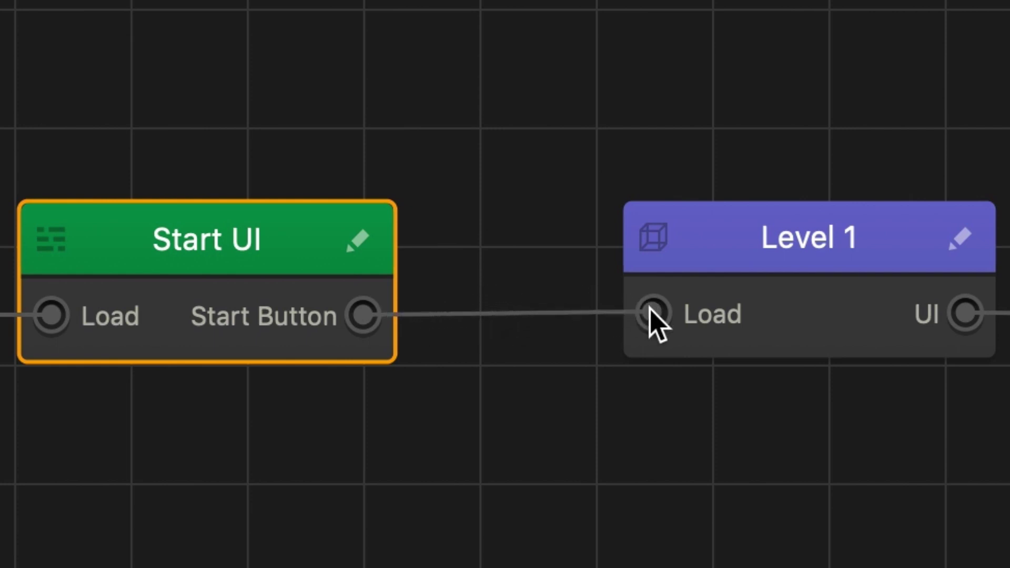
left_click(530, 477)
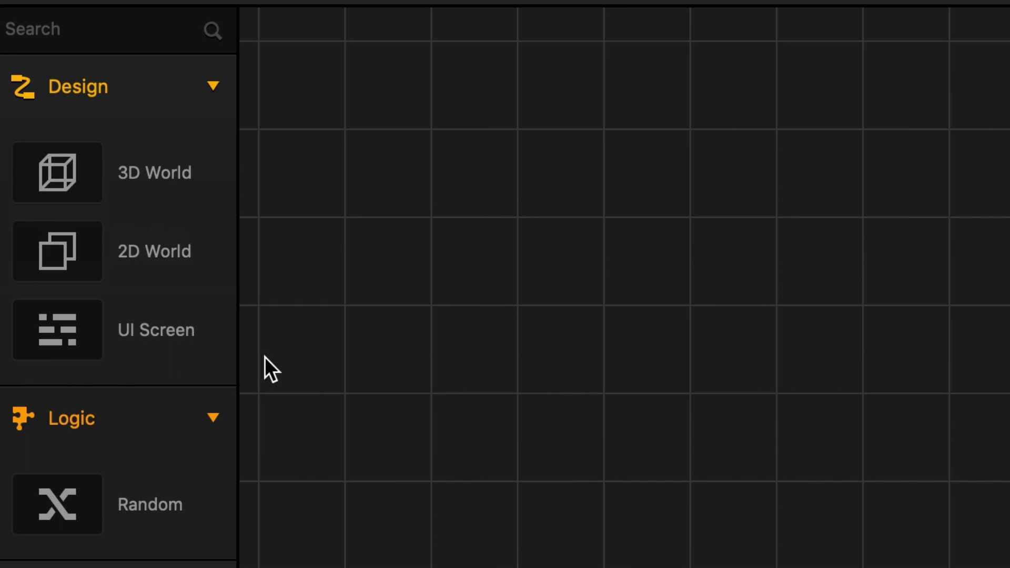
left_click_drag(127, 508, 596, 301)
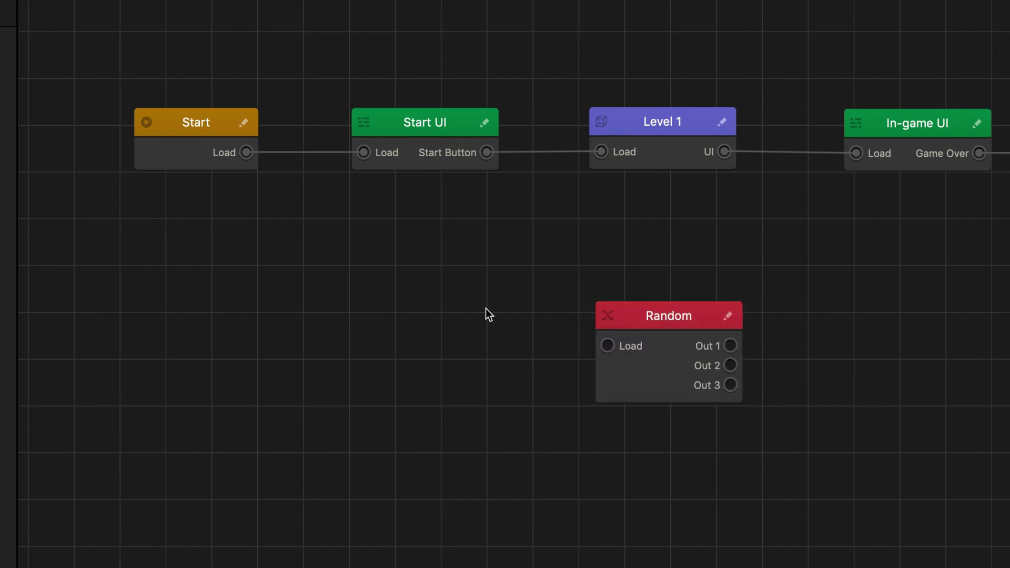
right_click(352, 294)
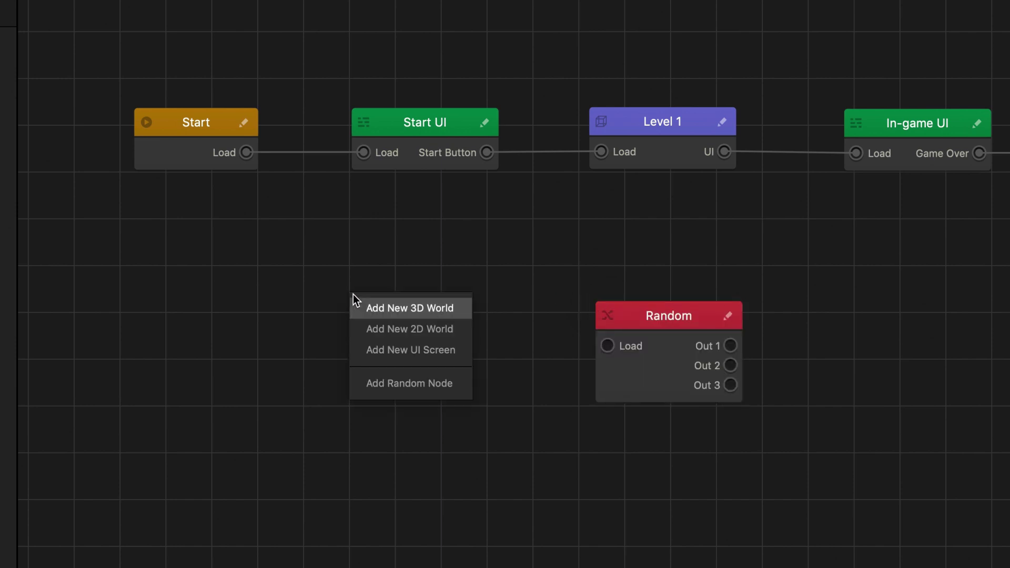
left_click(436, 311)
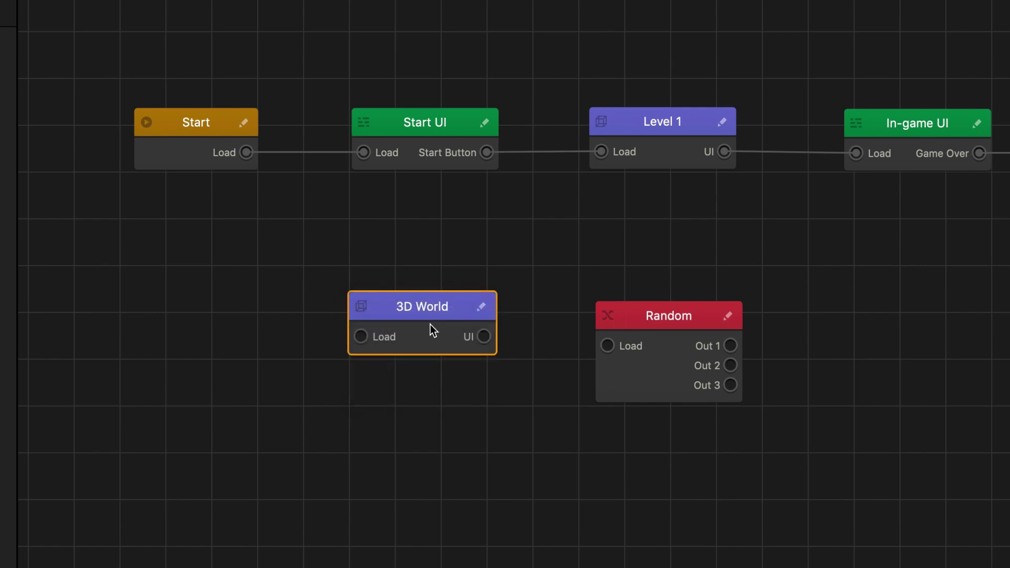
key("Delete")
left_click(665, 332)
key("Delete")
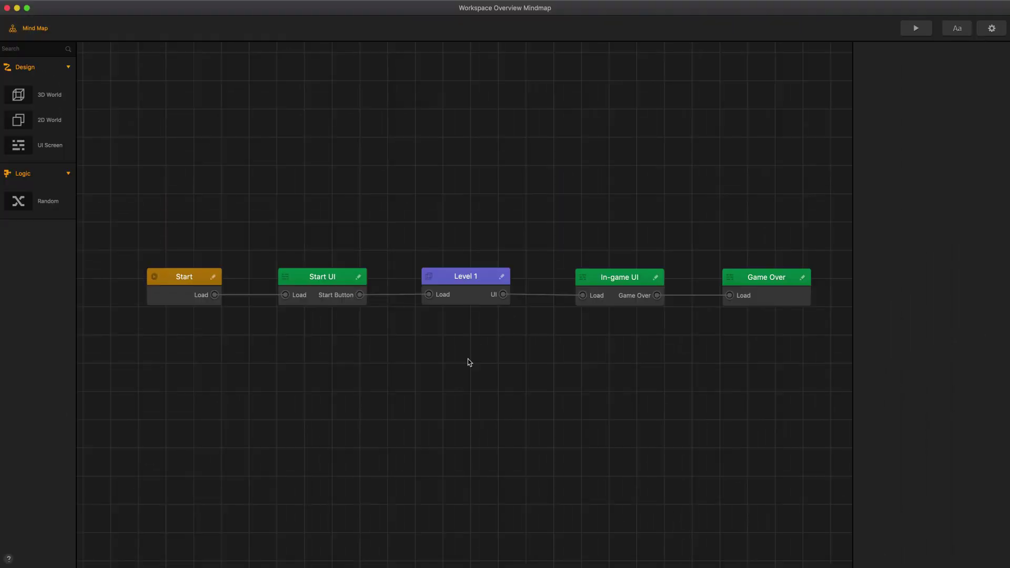
double_click(180, 285)
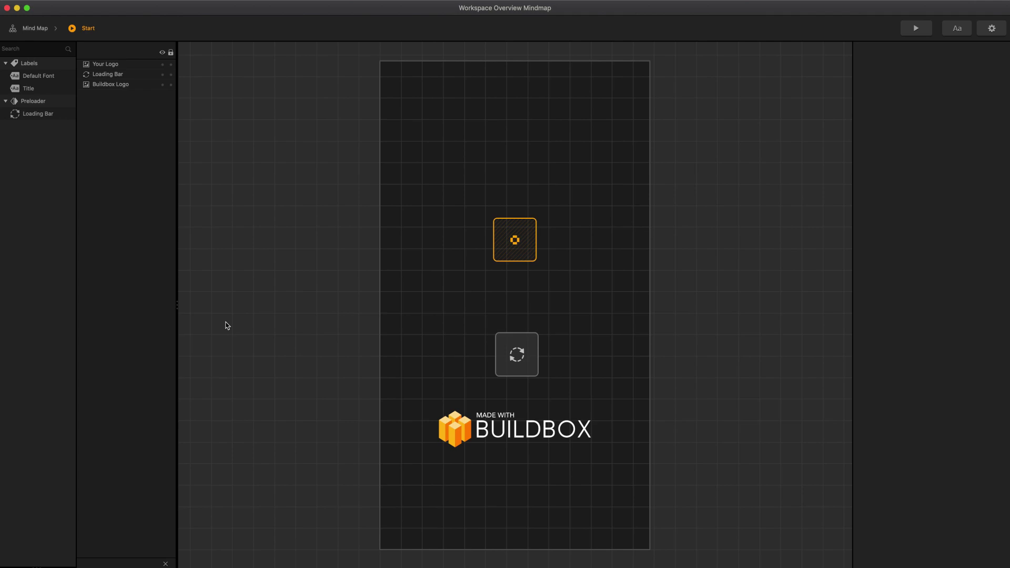
left_click(522, 243)
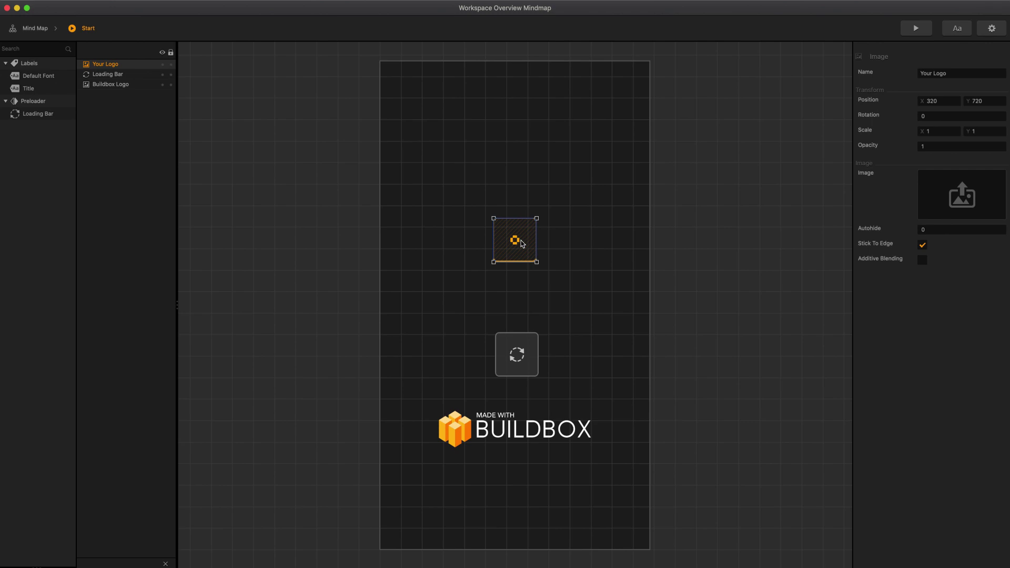
left_click(26, 29)
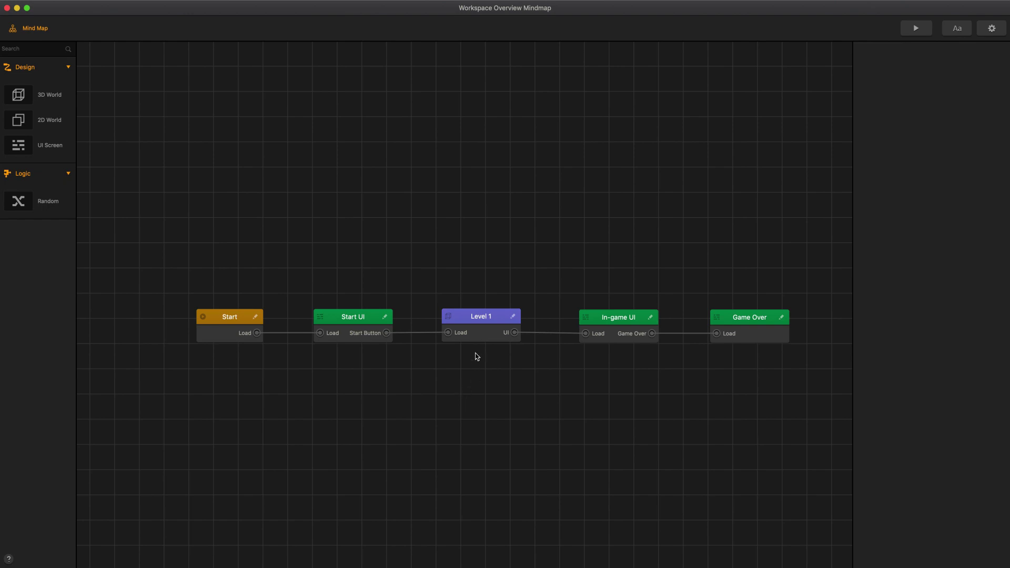
double_click(480, 333)
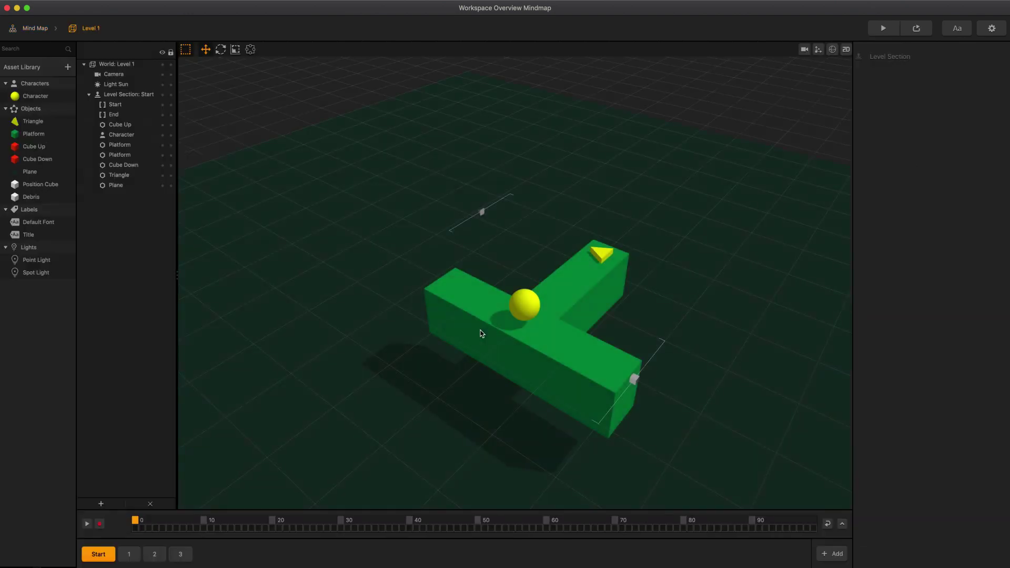
scroll(480, 334, "down", 3)
middle_click_drag(494, 370, 417, 359)
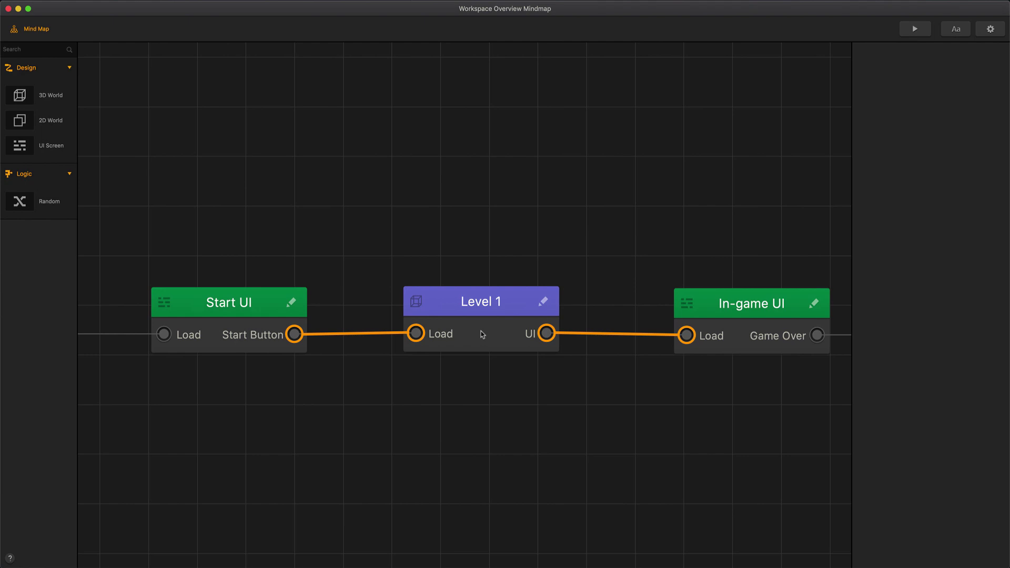
scroll(481, 330, "down", 5)
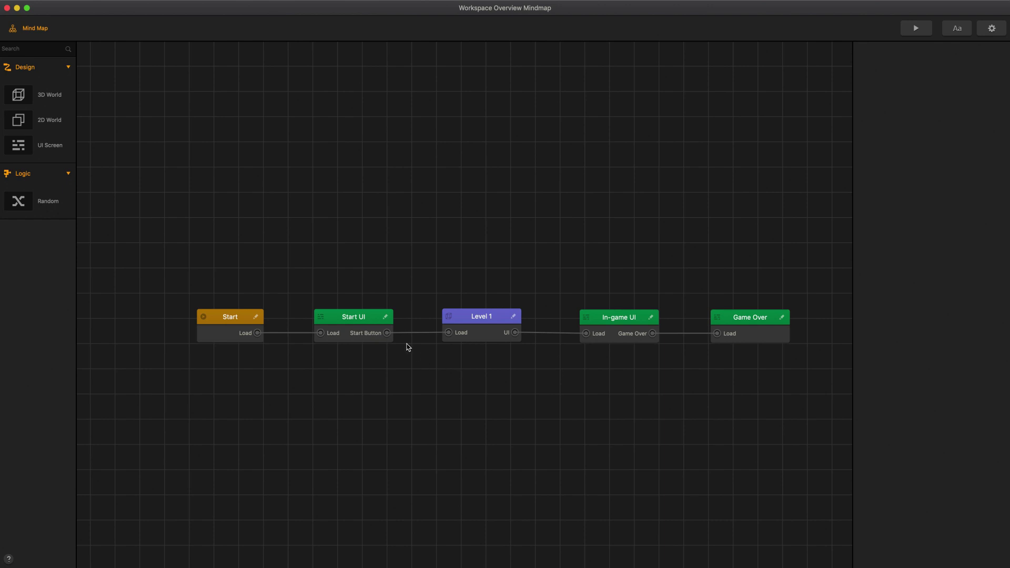
Step: Open the Start UI editor and inspect its Start Button, Title, Background and Points elements
double_click(355, 318)
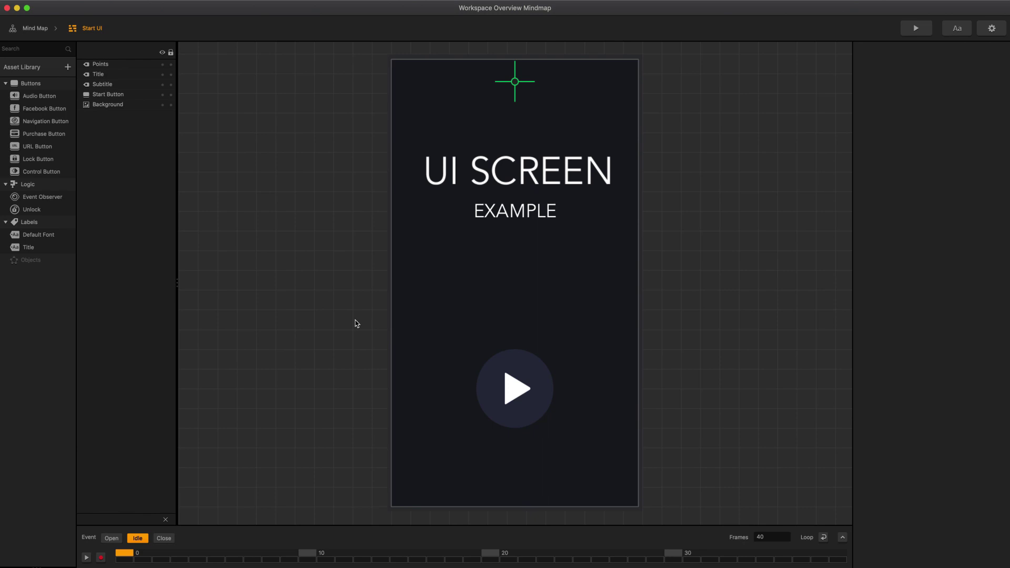
left_click(522, 396)
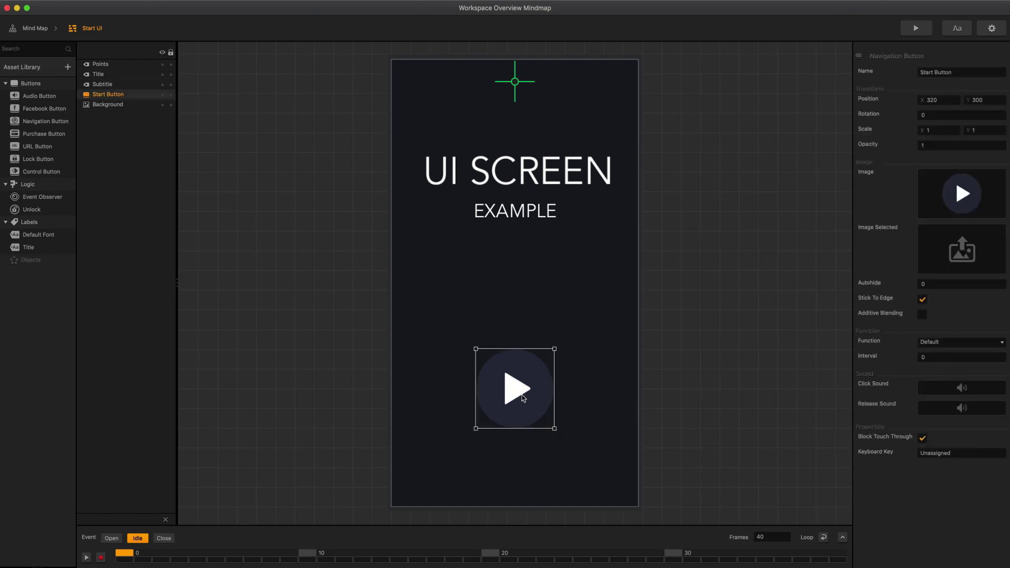
left_click(522, 170)
left_click(524, 135)
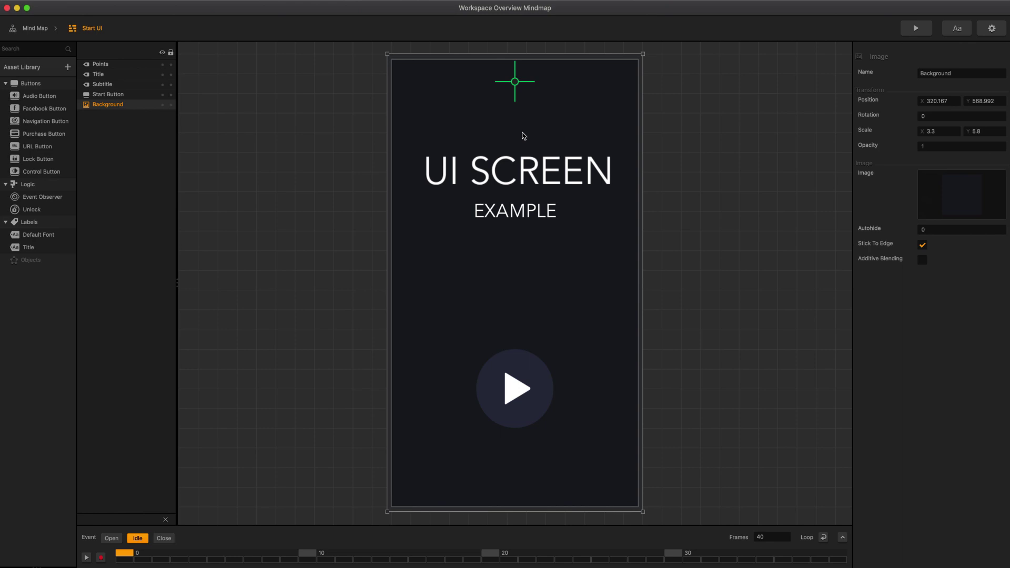
left_click(515, 101)
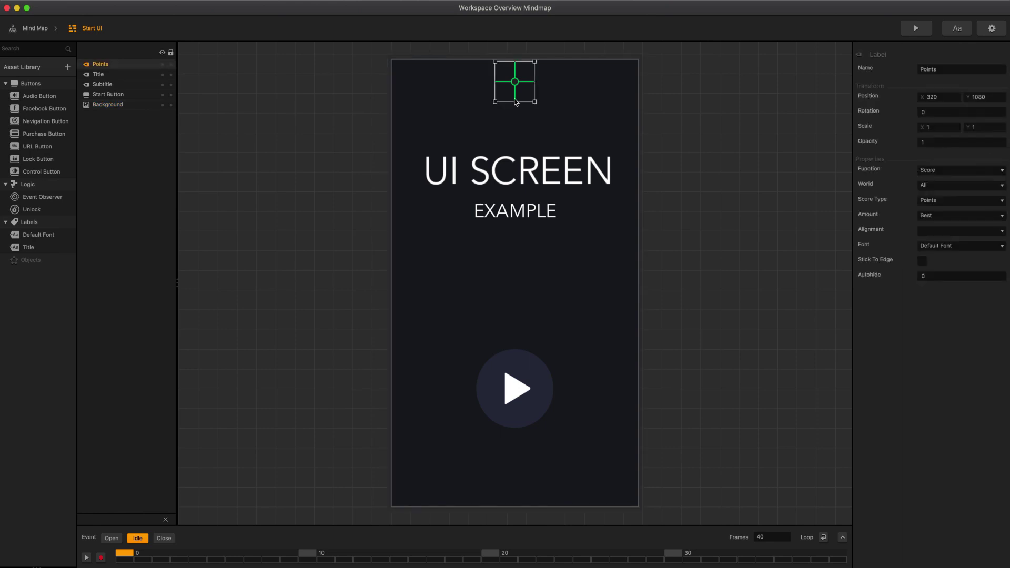